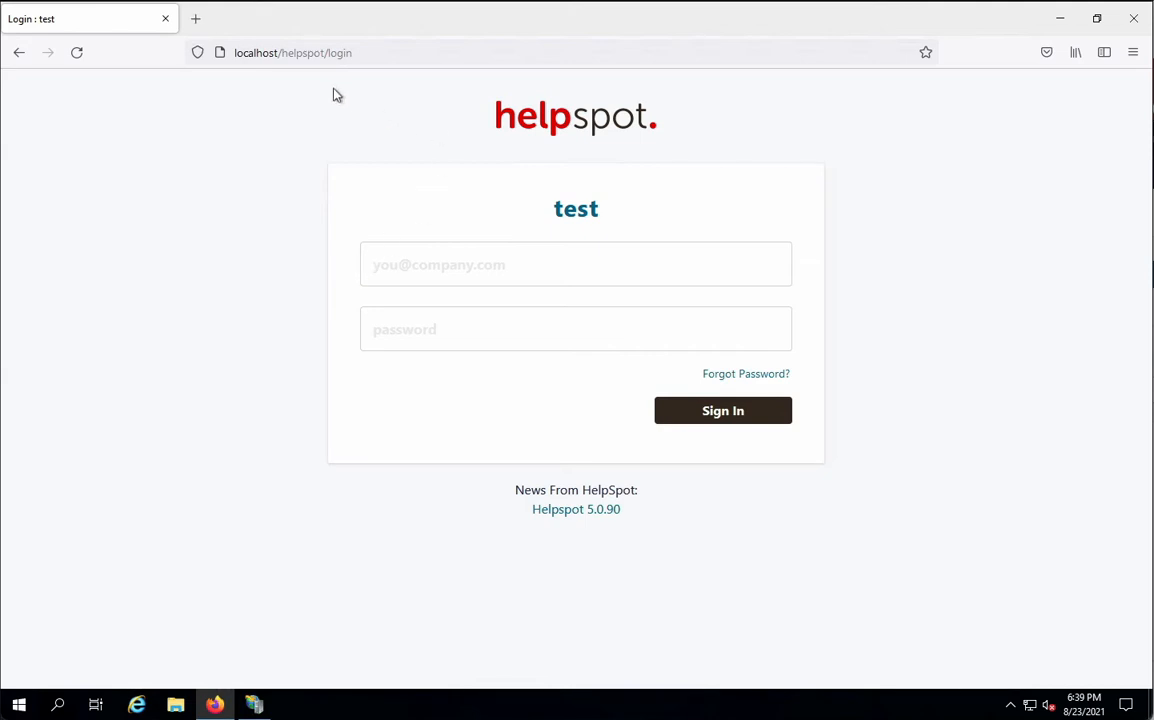
Step: Switch to IIS Manager and copy the physical path from the helpspot virtual directory's basic settings
click(258, 705)
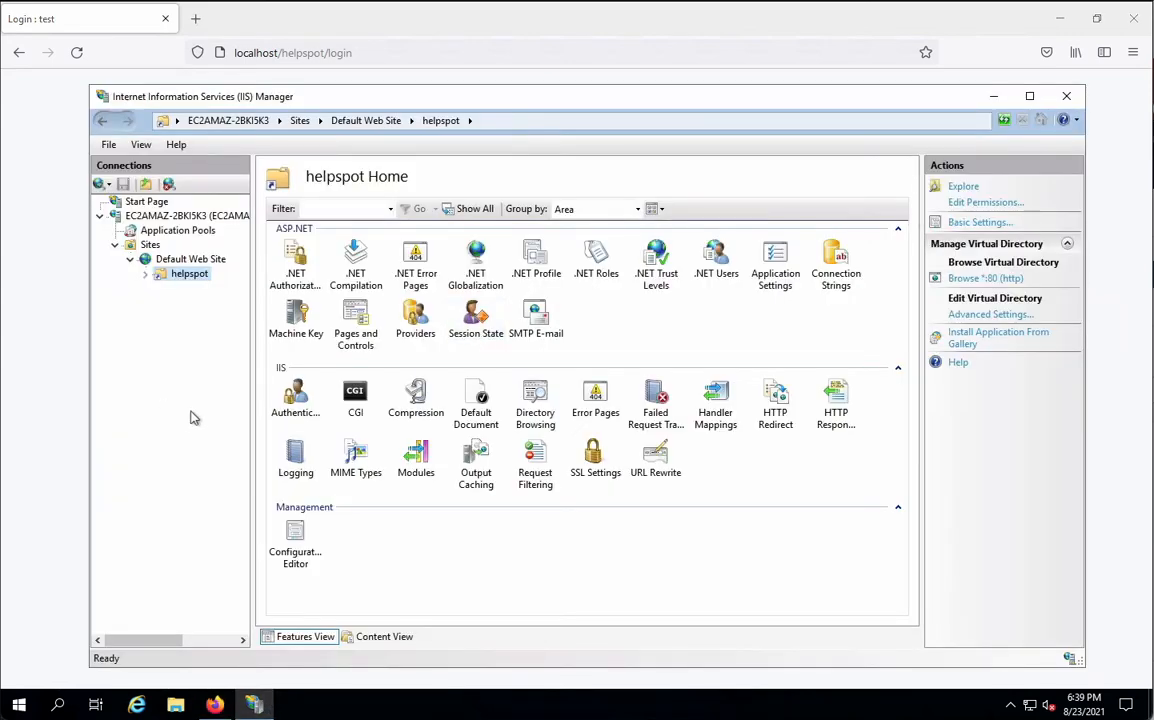
right_click(183, 284)
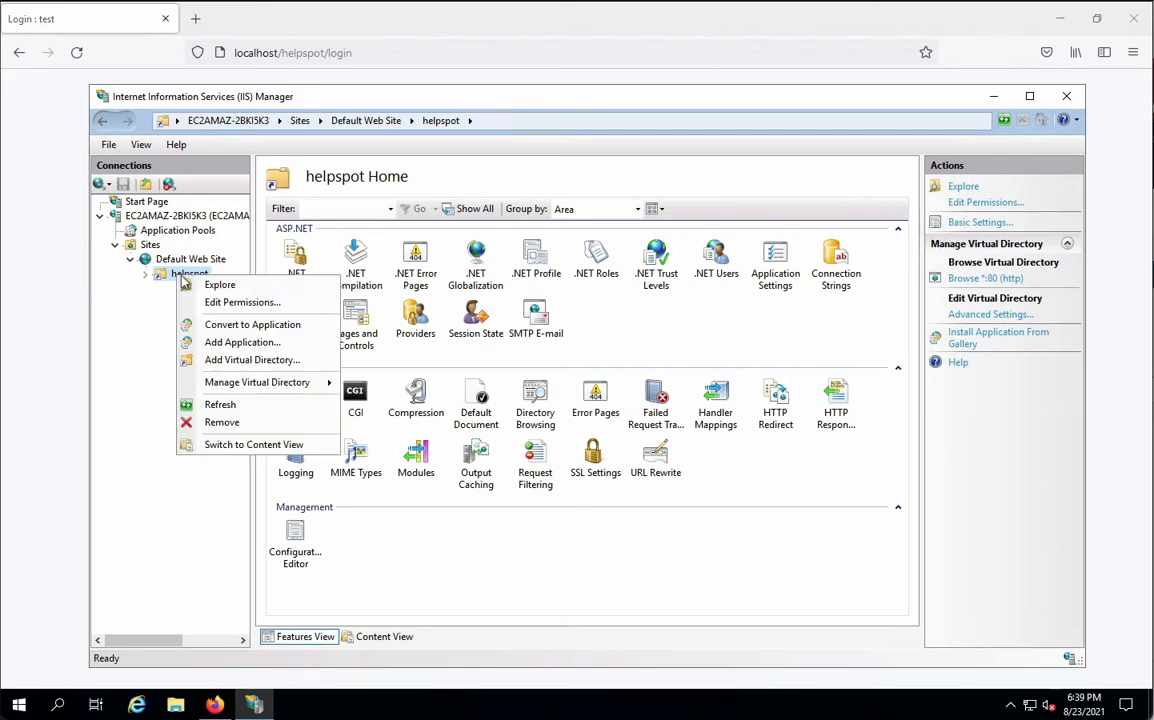
click(982, 221)
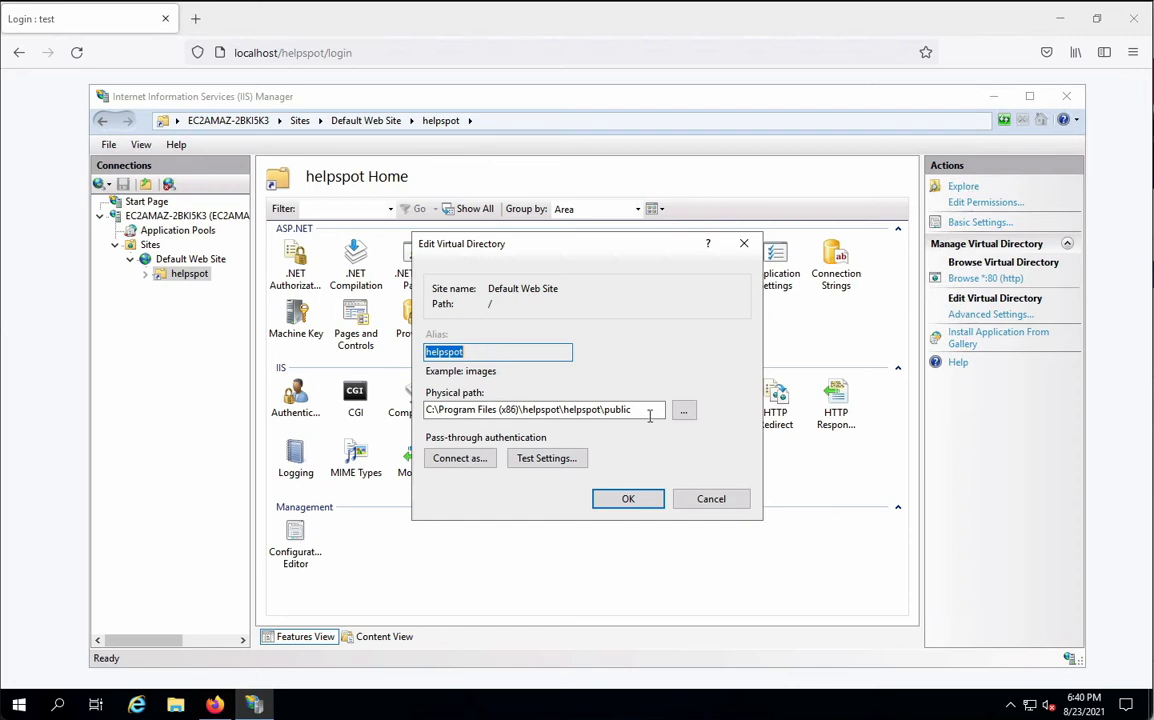
drag(649, 413, 432, 418)
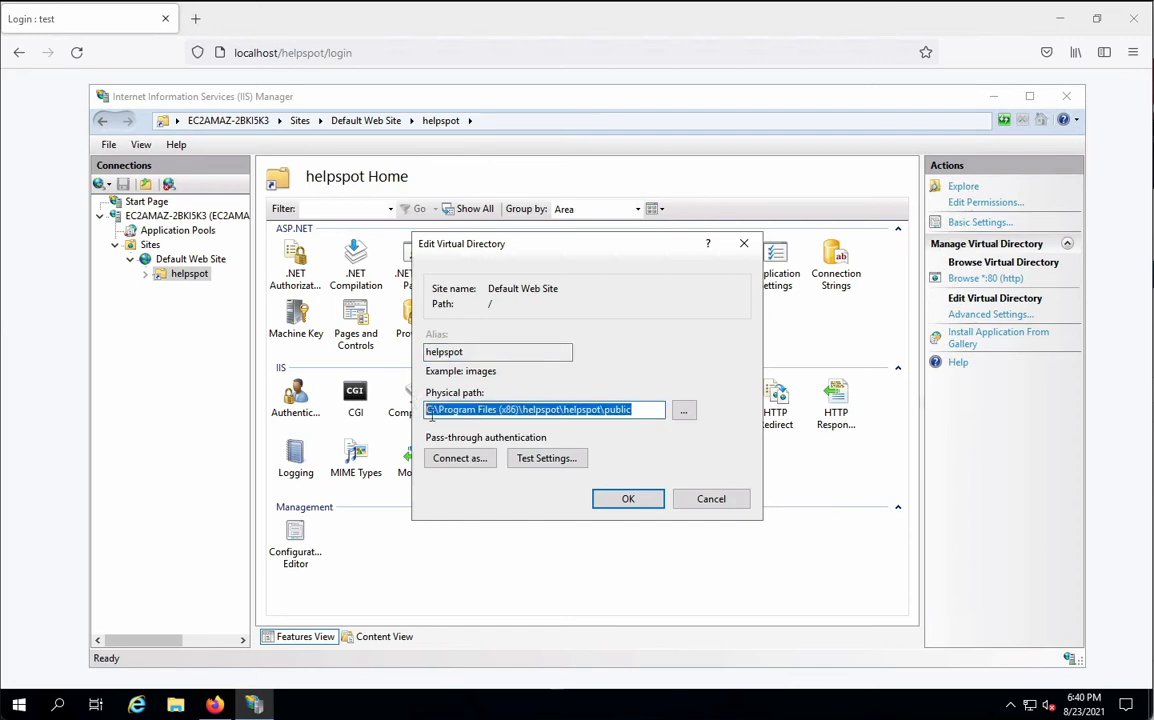
right_click(463, 410)
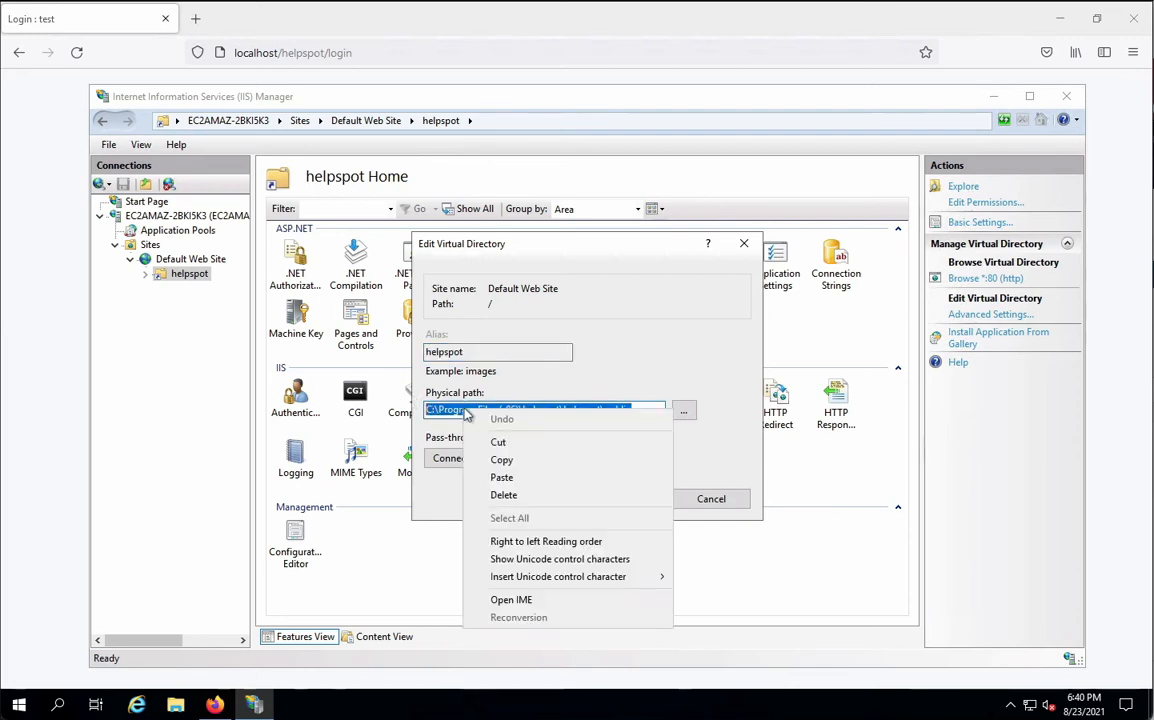
click(522, 462)
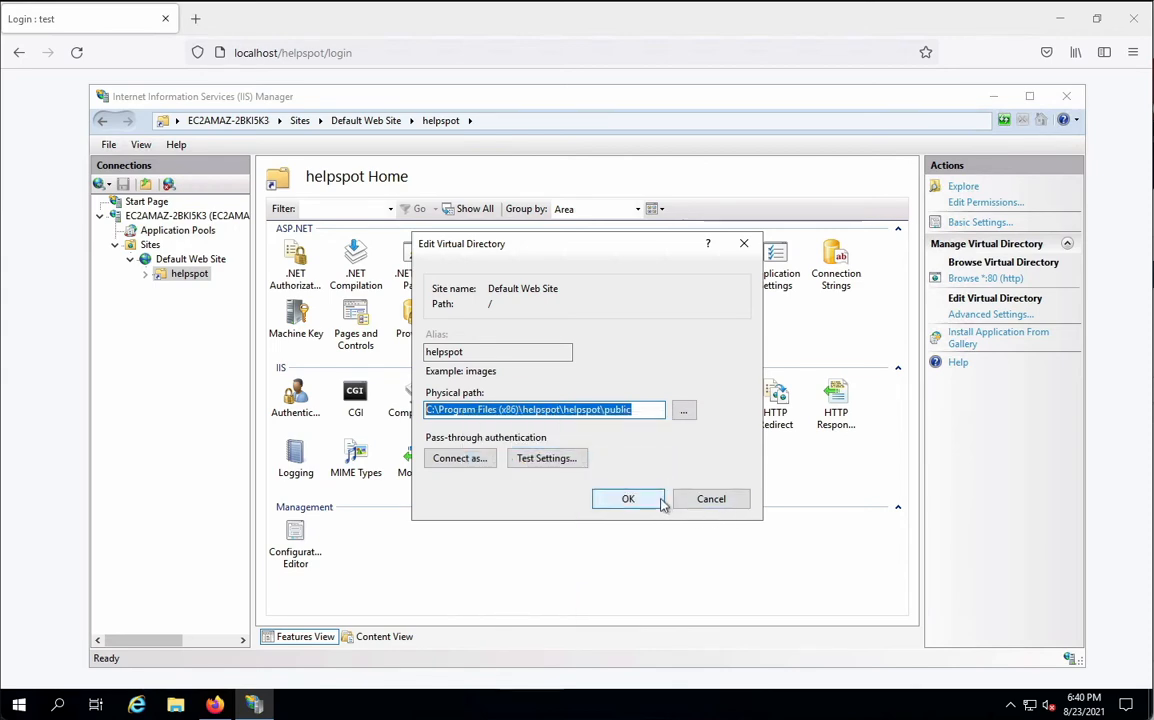
click(660, 501)
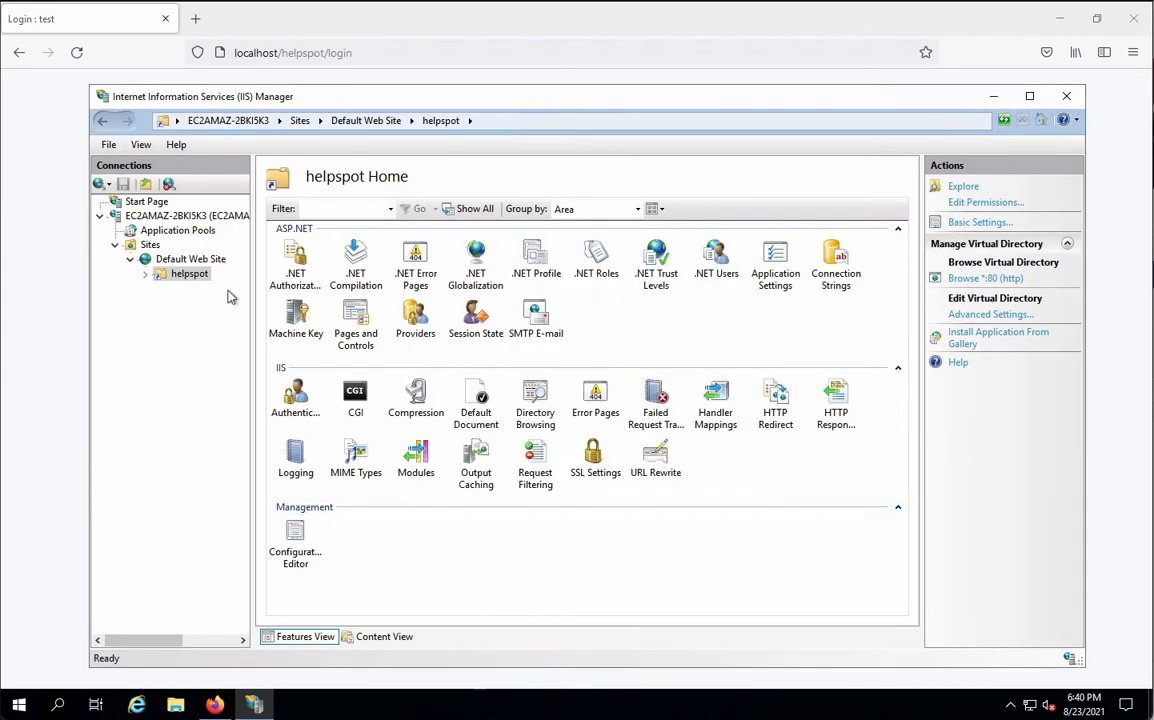
Step: Set the Default Web Site's physical path to C:\Program Files (x86)\helpspot\helpspot\public using the copied path
click(186, 262)
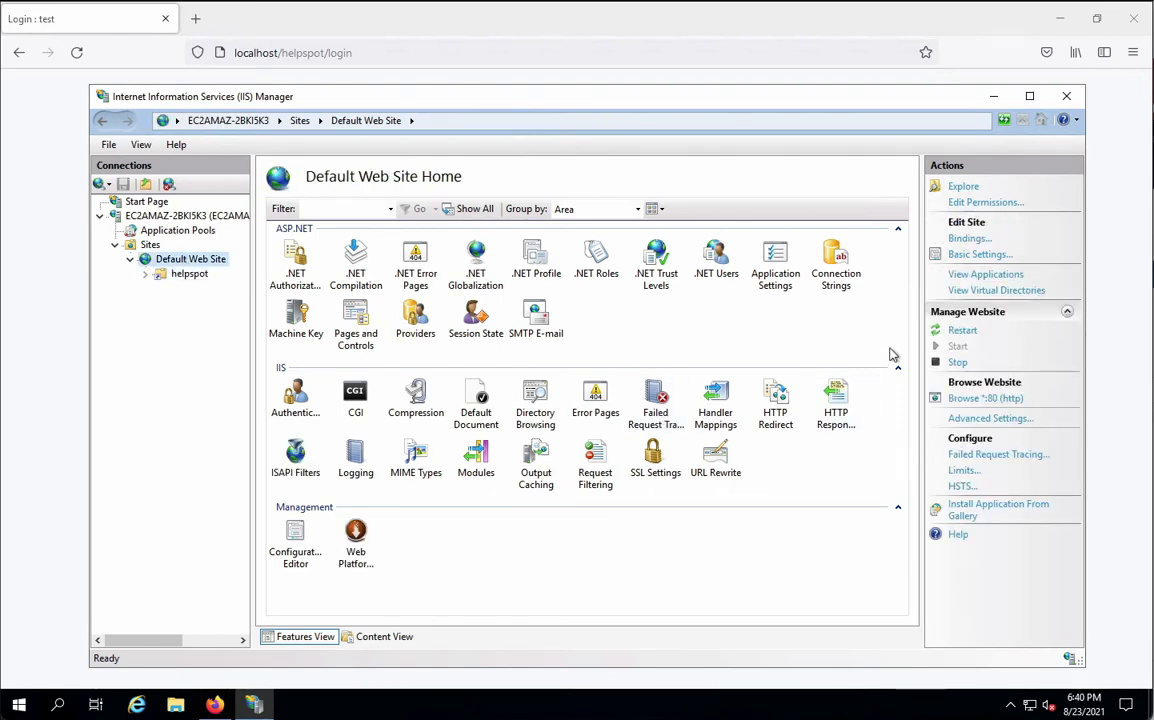
click(962, 256)
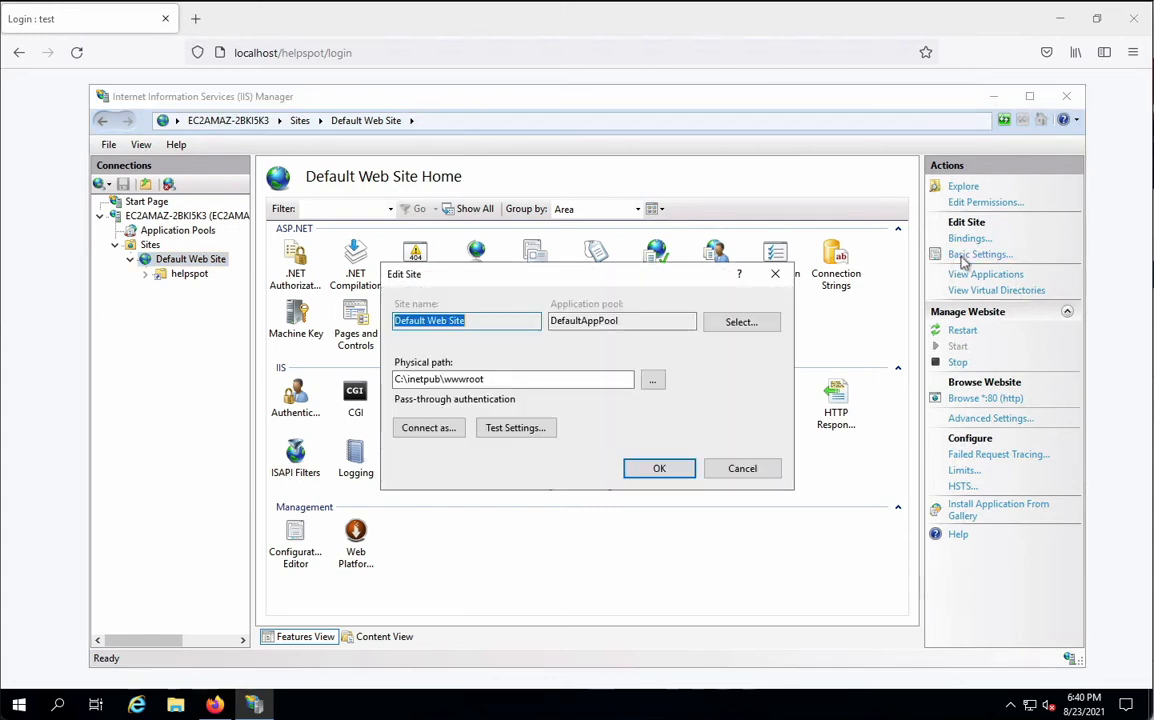
drag(498, 379, 369, 361)
right_click(432, 377)
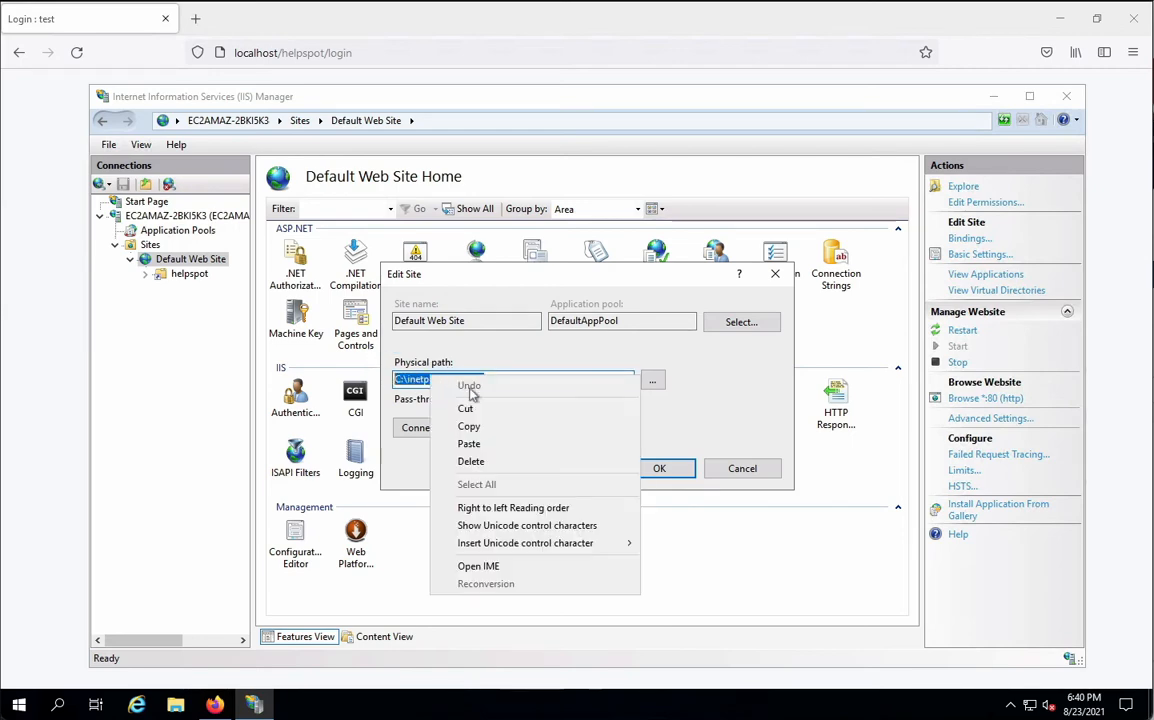
click(506, 444)
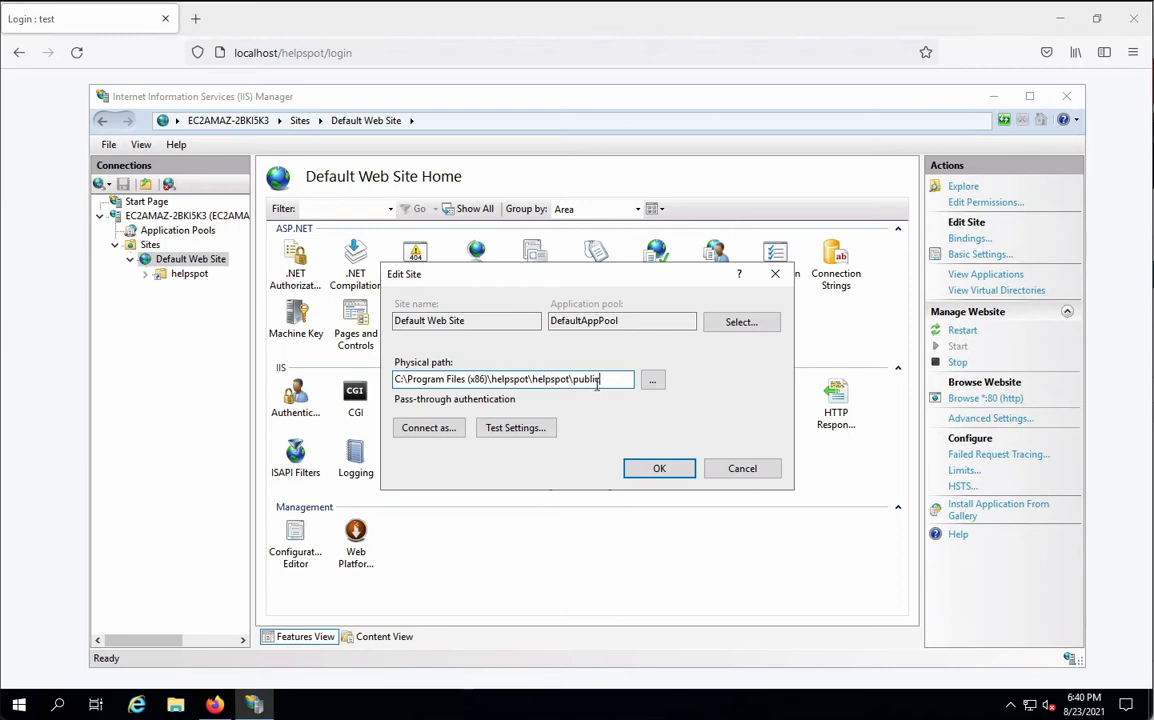
click(659, 469)
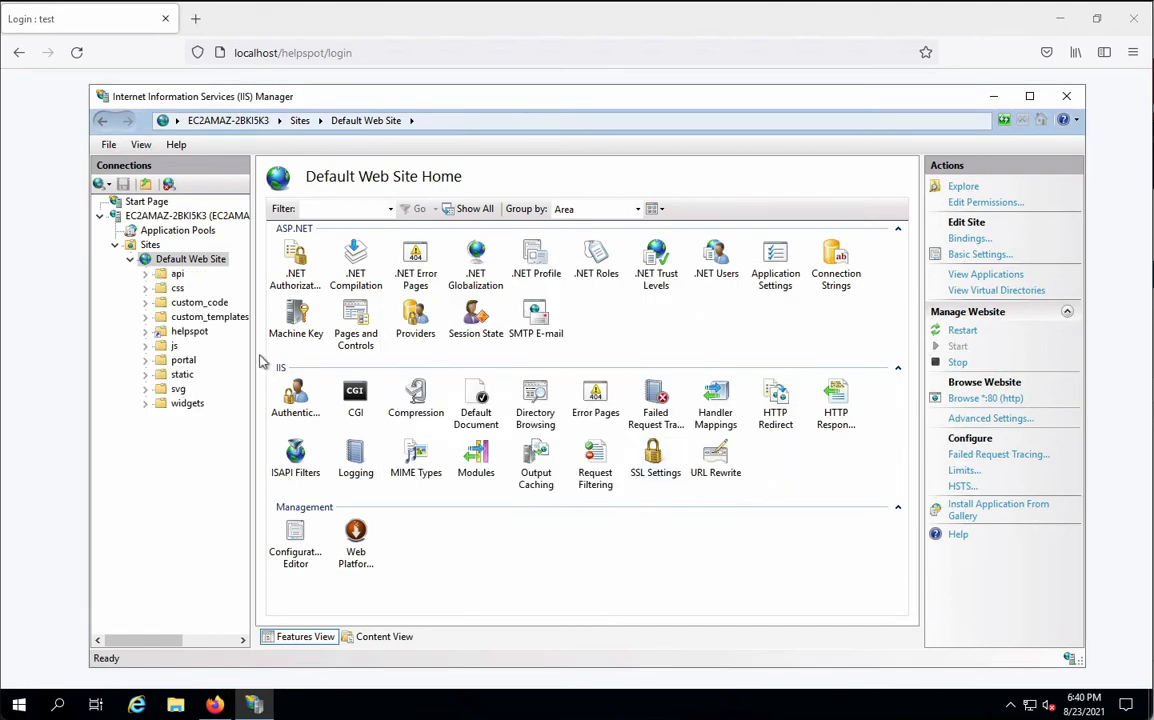
Step: Remove the helpspot virtual directory from the Default Web Site
click(189, 332)
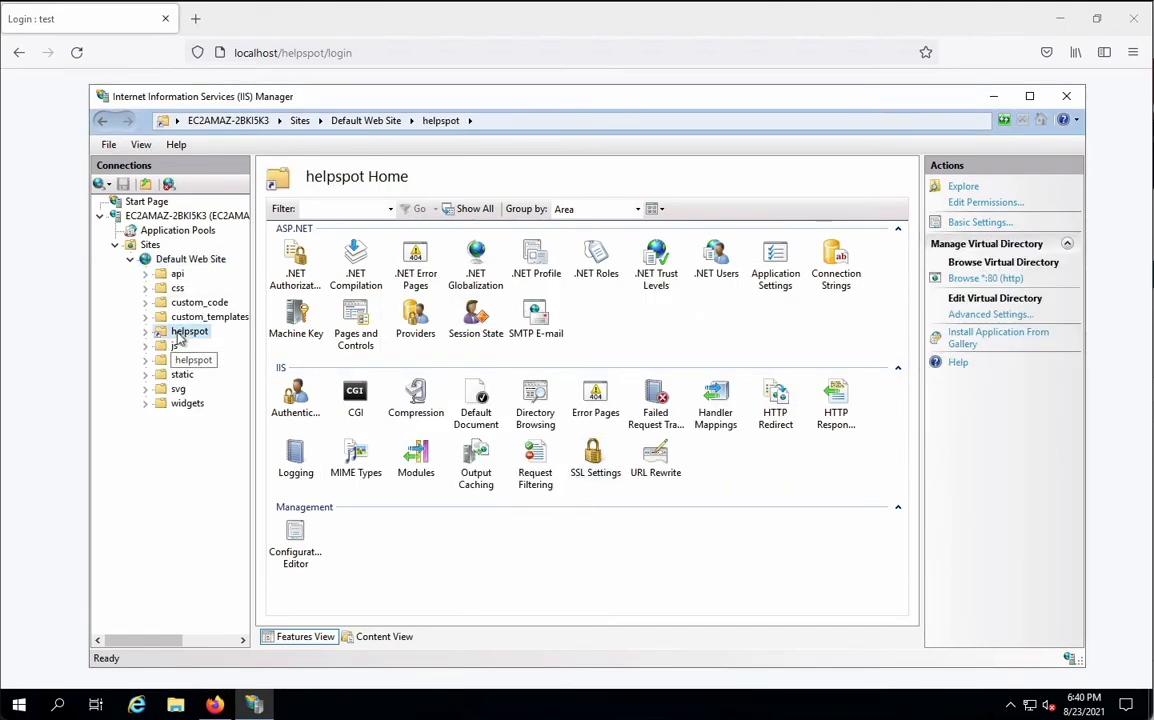
right_click(180, 340)
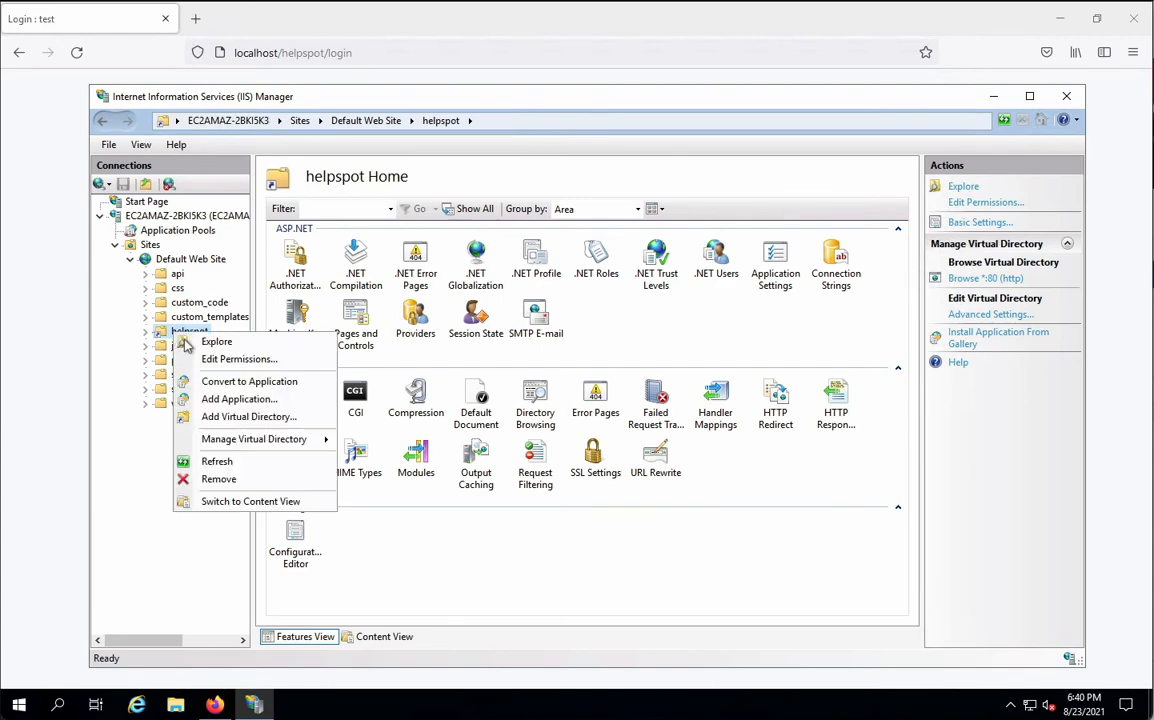
click(258, 480)
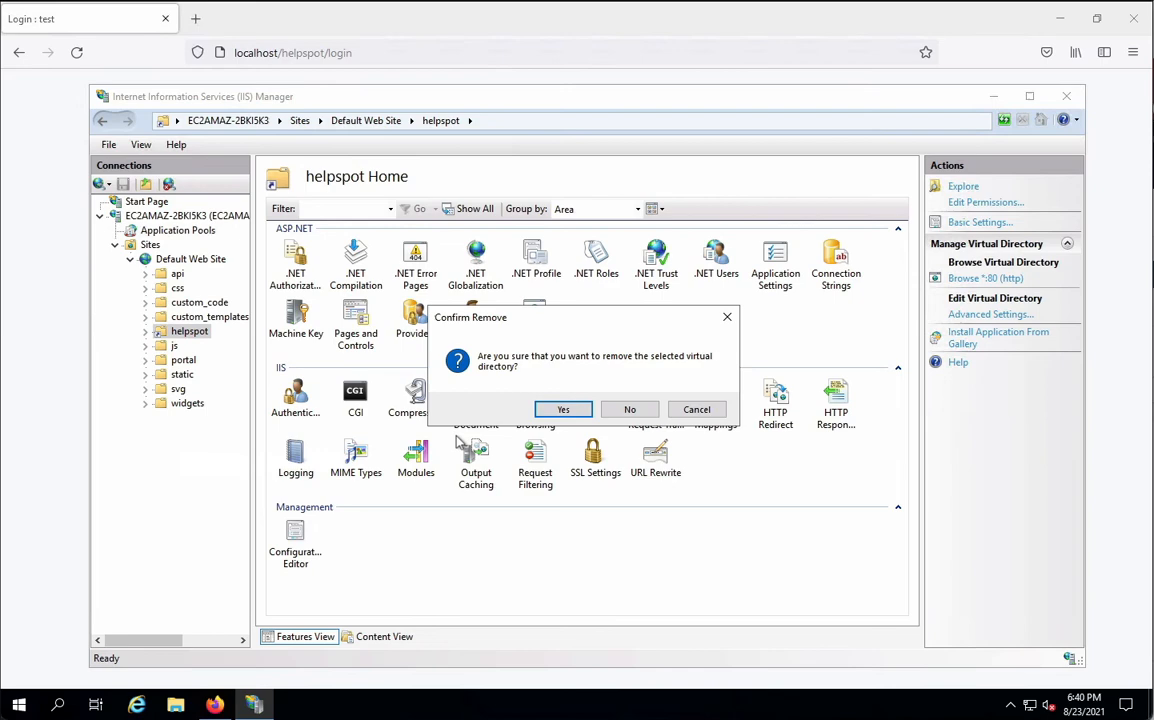
click(563, 409)
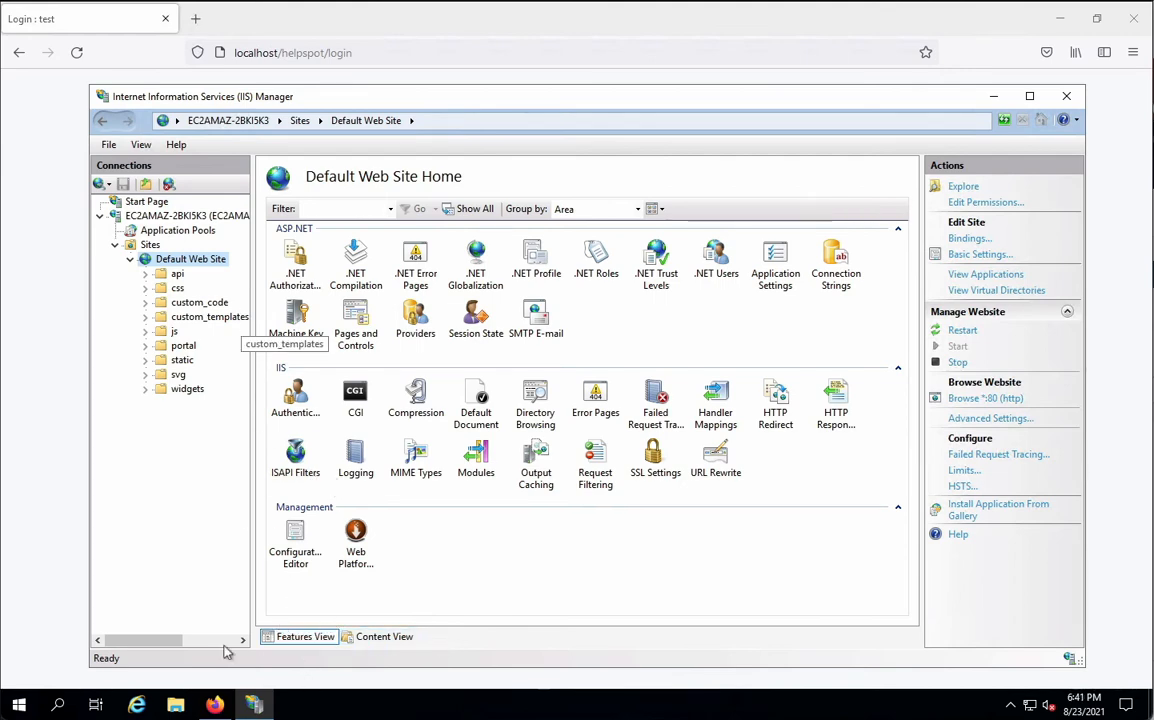
Step: In File Explorer, open the .env file in C:\Program Files (x86)\helpspot\helpspot for editing
click(176, 705)
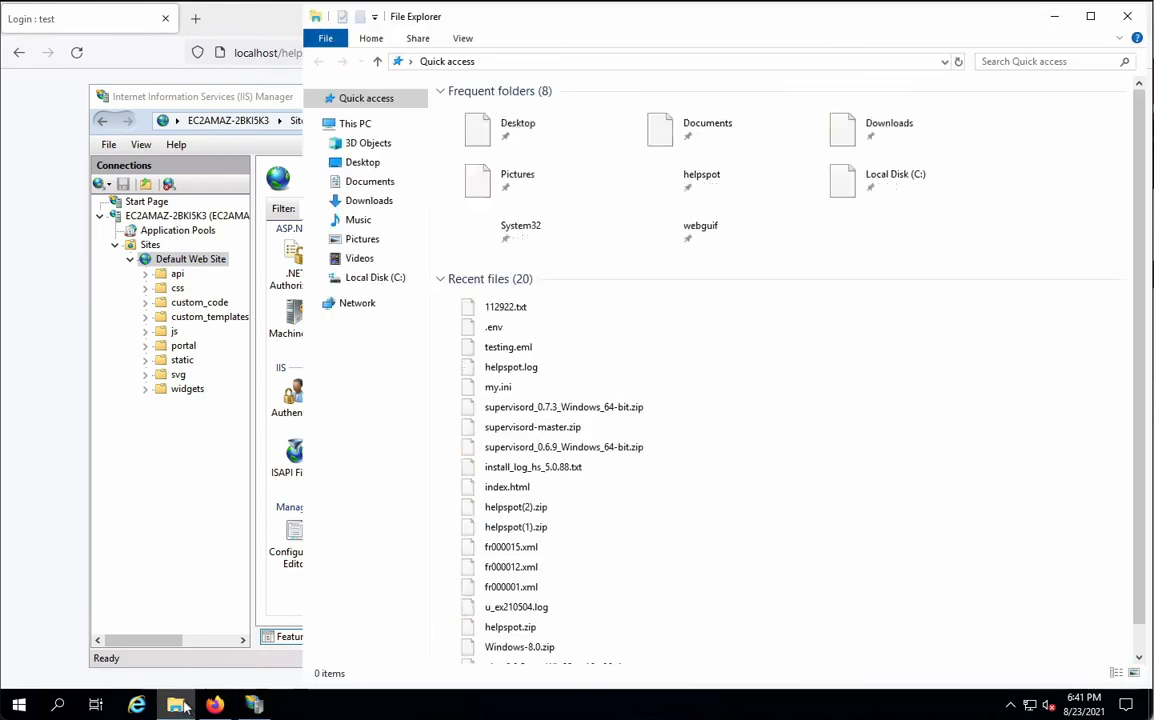
click(390, 278)
double_click(505, 229)
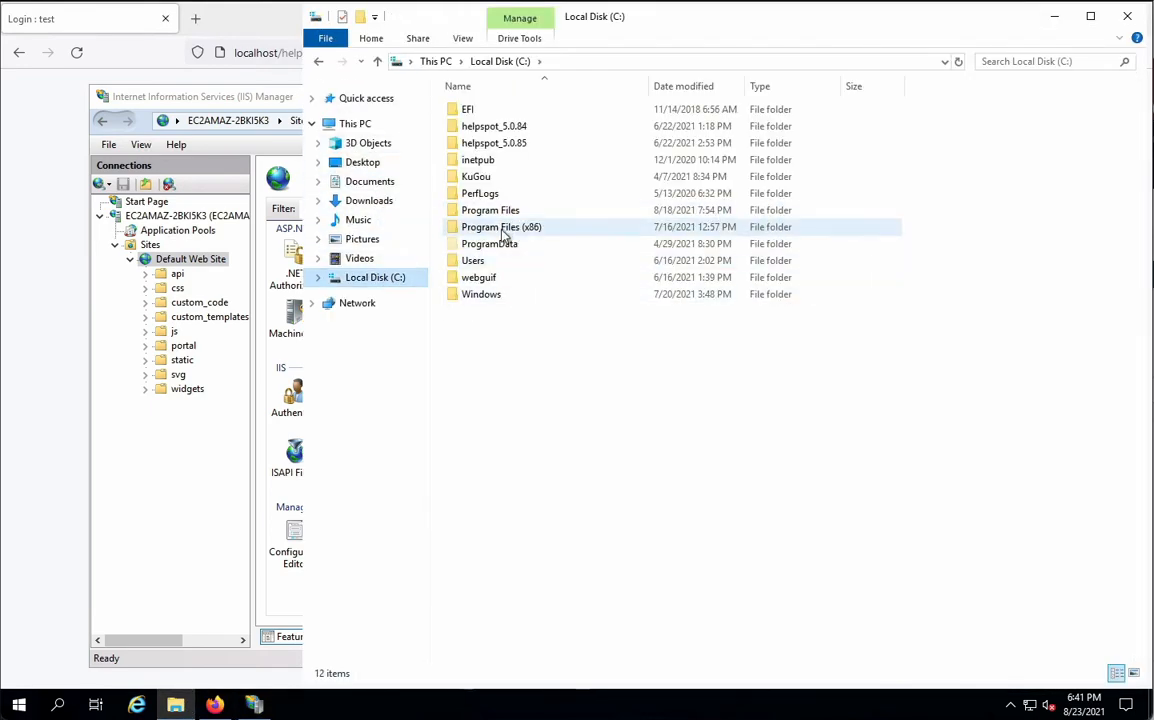
double_click(481, 194)
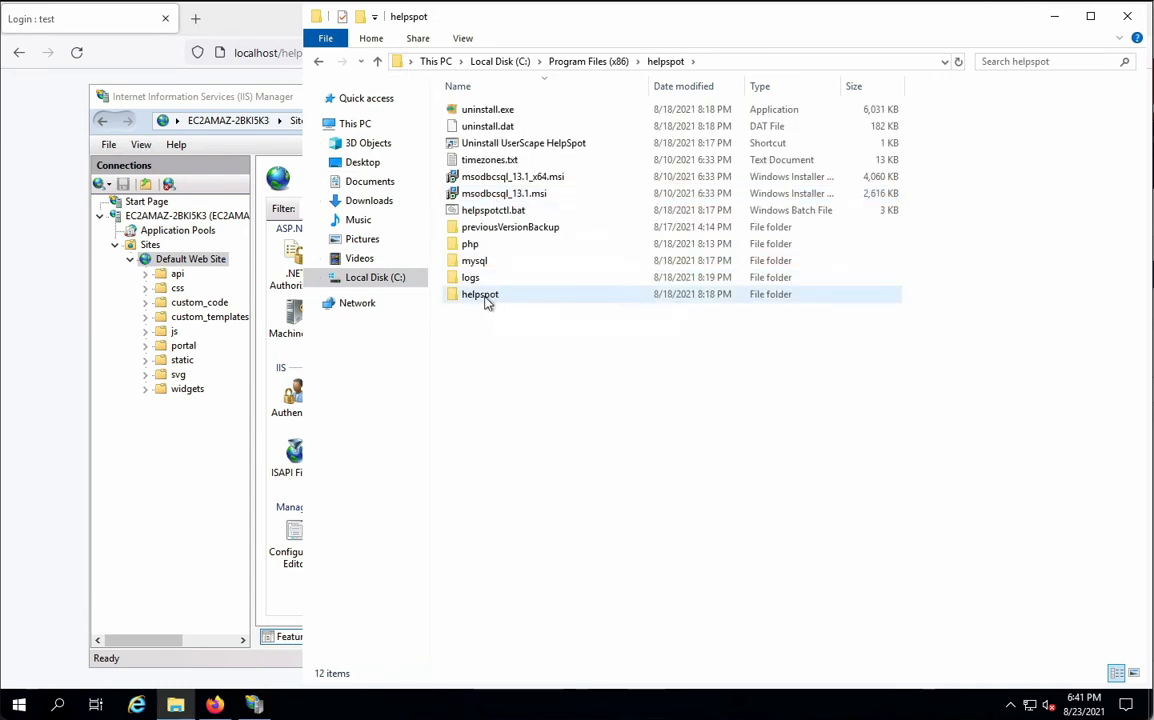
double_click(487, 298)
click(470, 315)
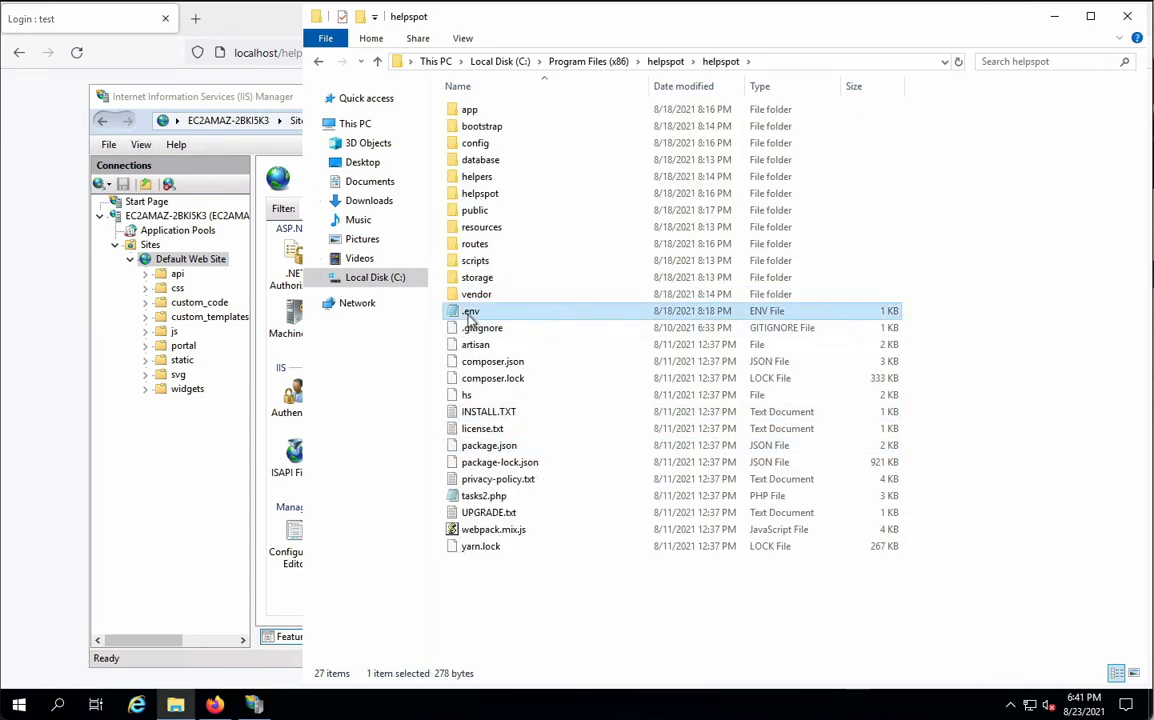
right_click(485, 318)
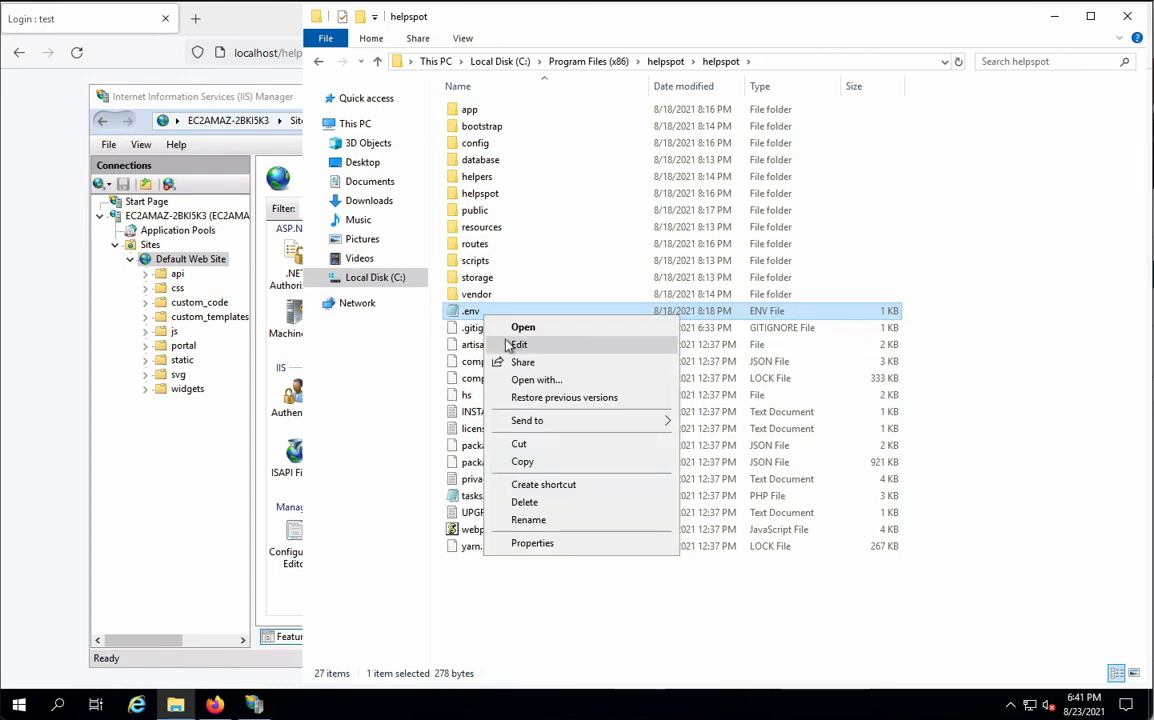
click(518, 344)
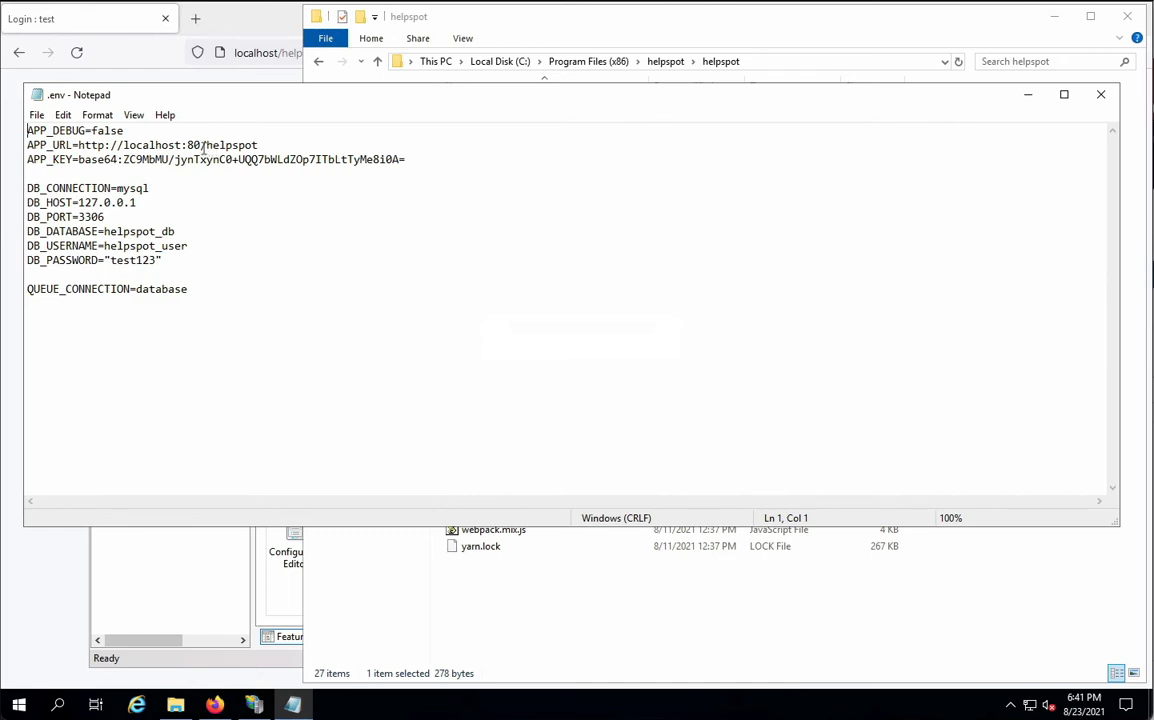
drag(178, 145, 269, 147)
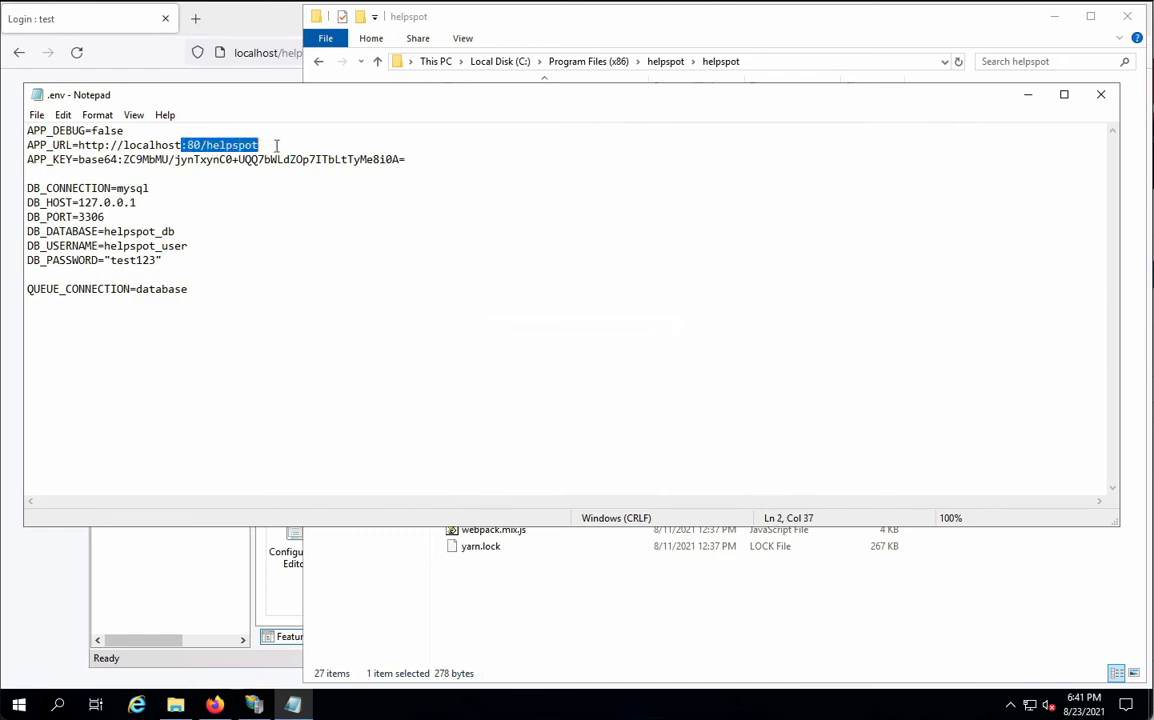
key(BackSpace)
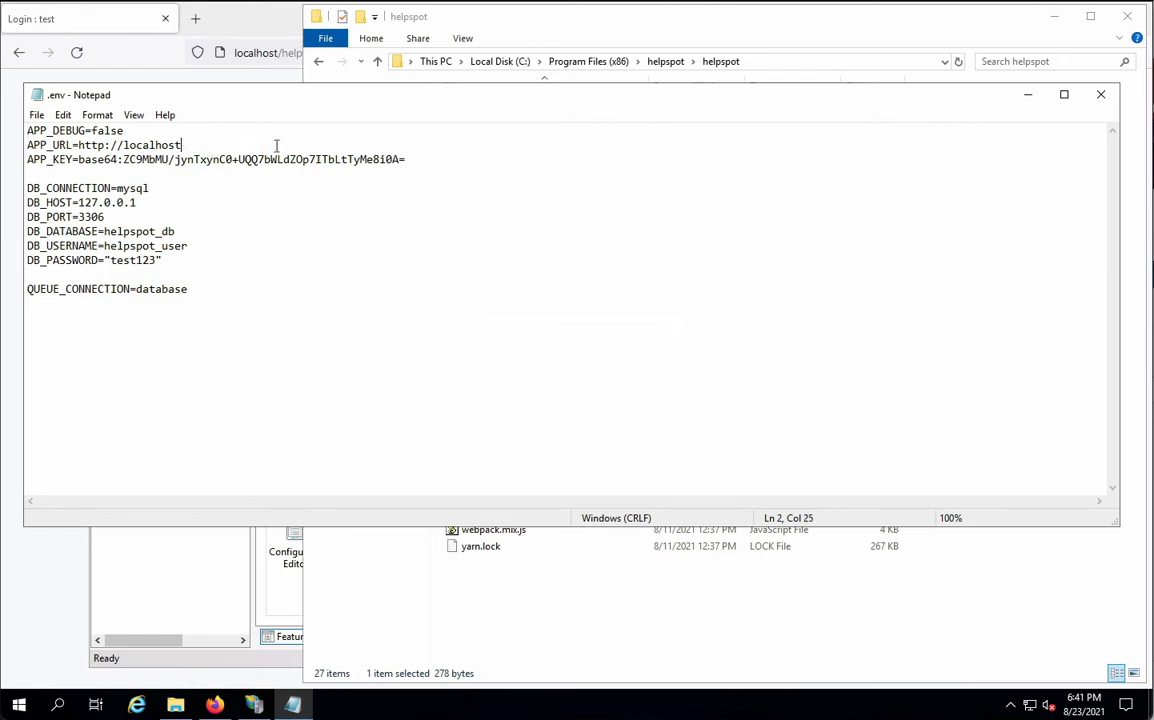
click(37, 115)
click(61, 170)
click(1100, 94)
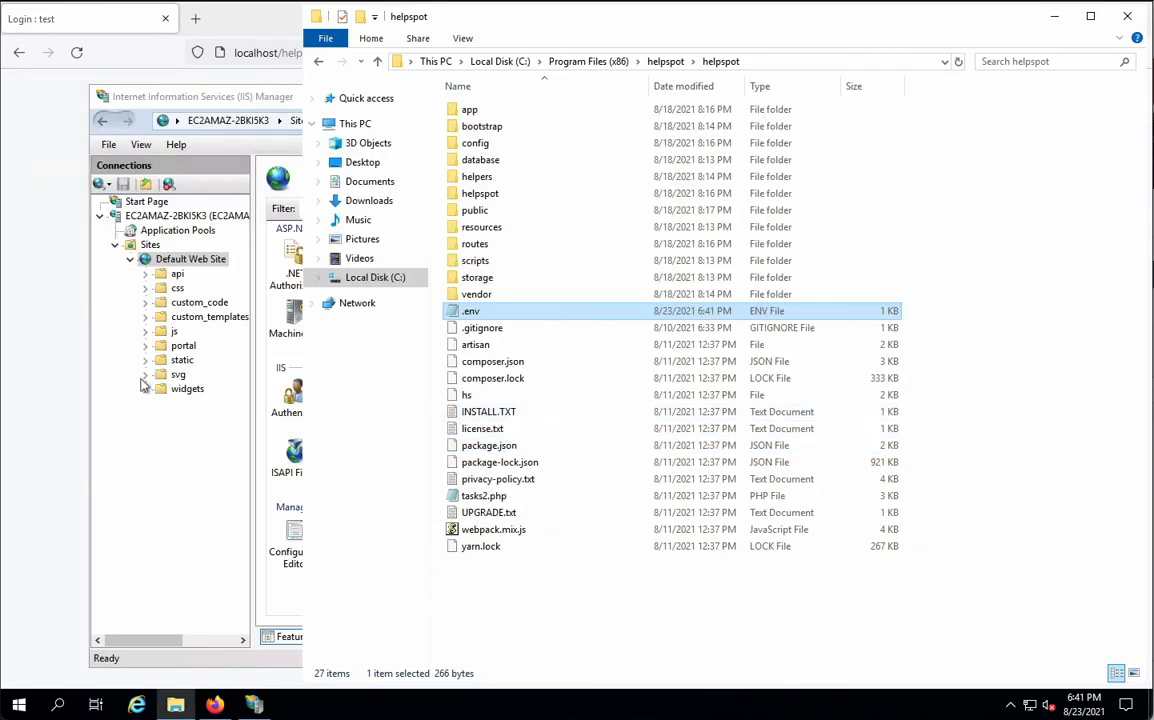
Step: Switch back to Firefox and load localhost/login to check the login page at the site root
click(37, 373)
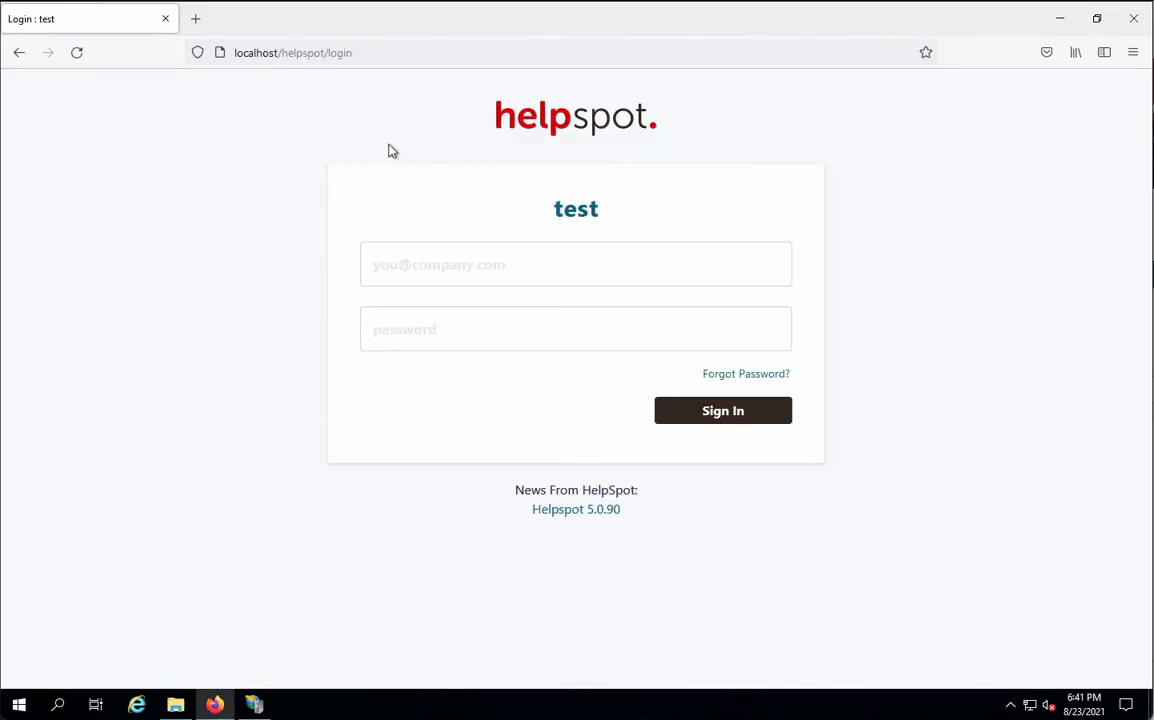
click(284, 56)
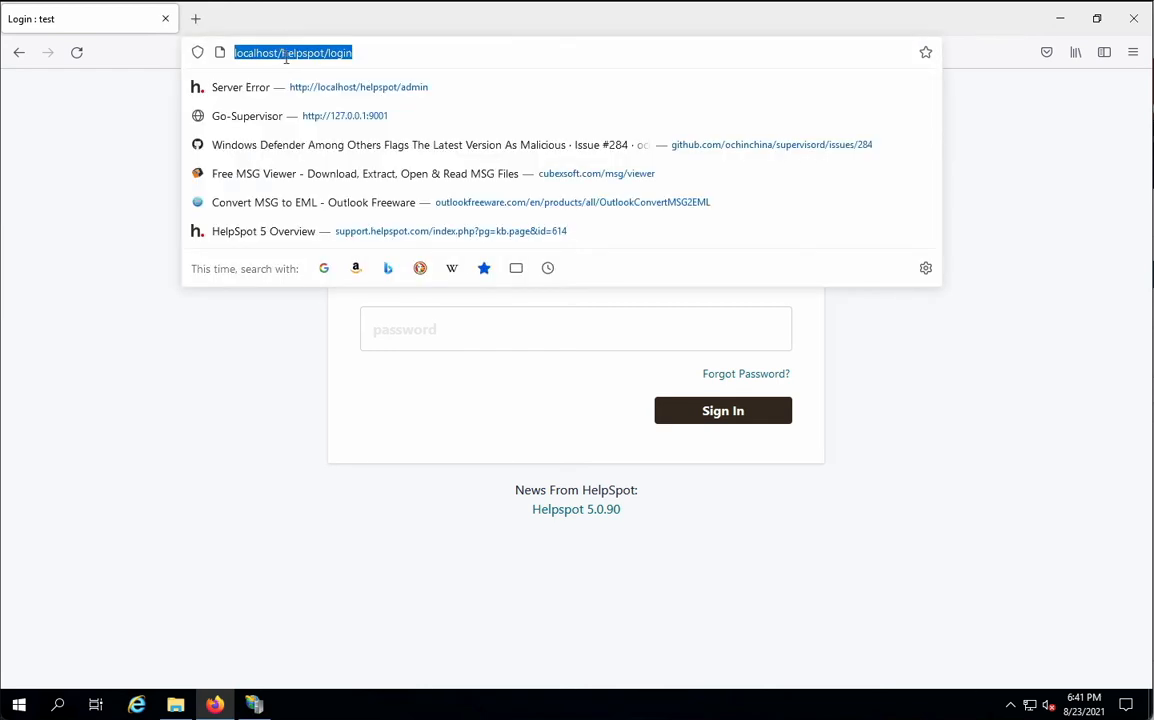
click(285, 56)
drag(284, 56, 396, 57)
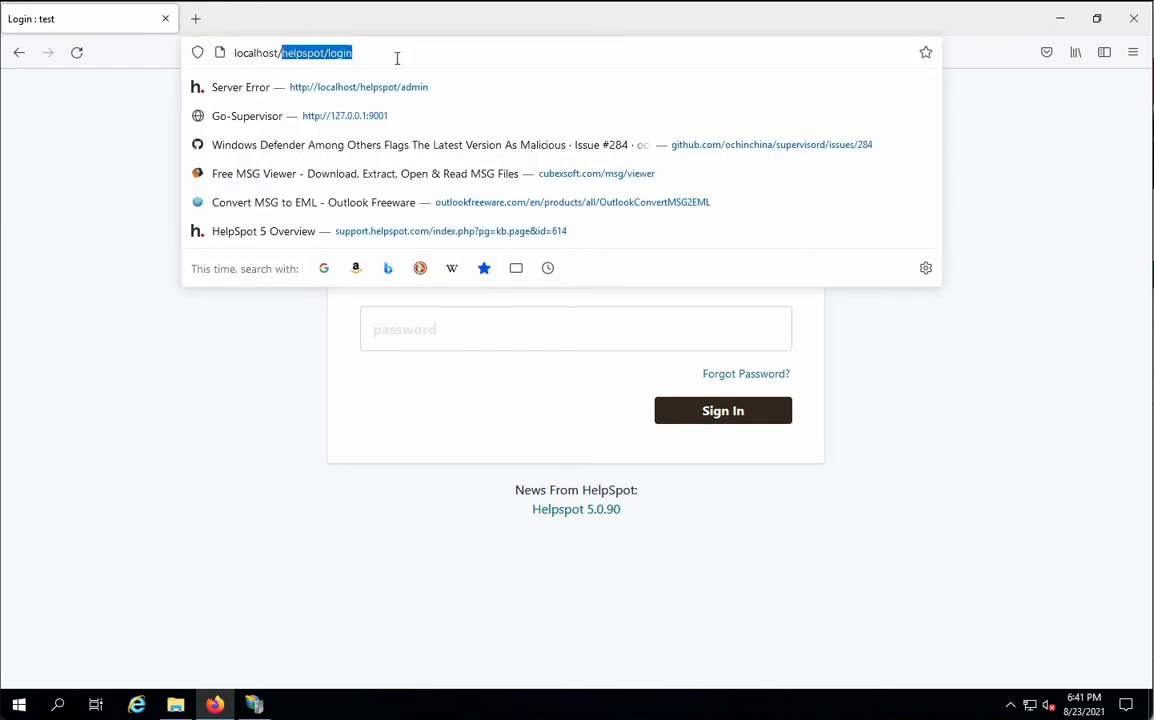
text(login)
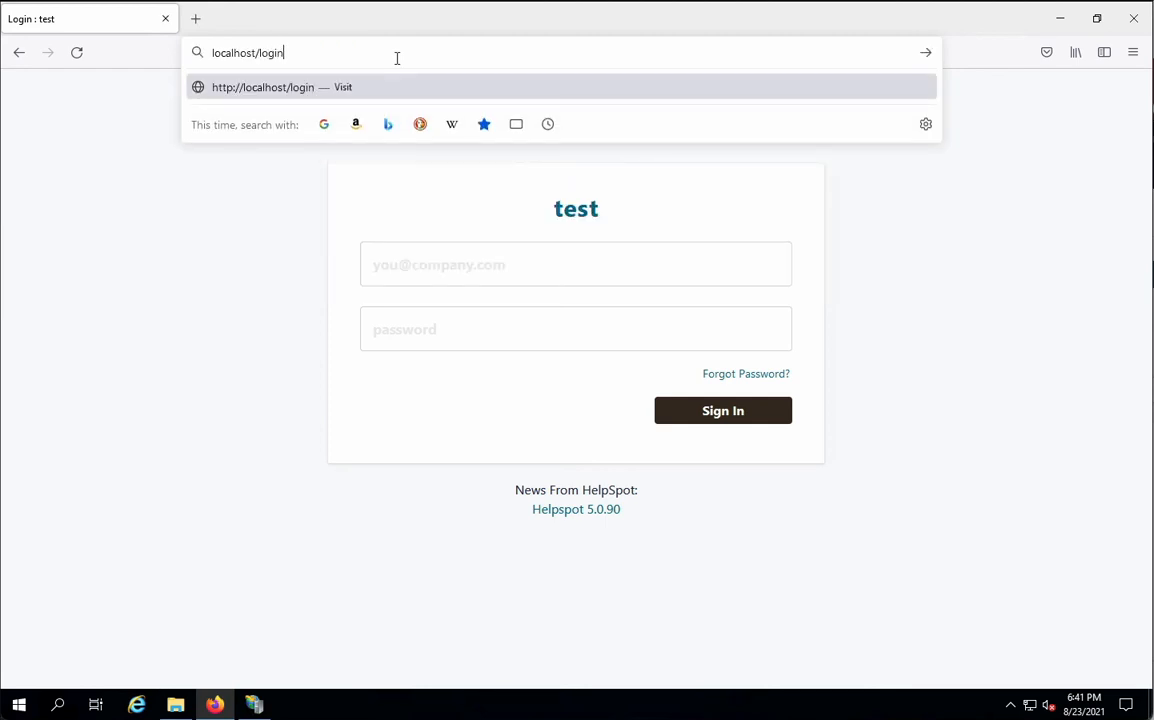
key(Return)
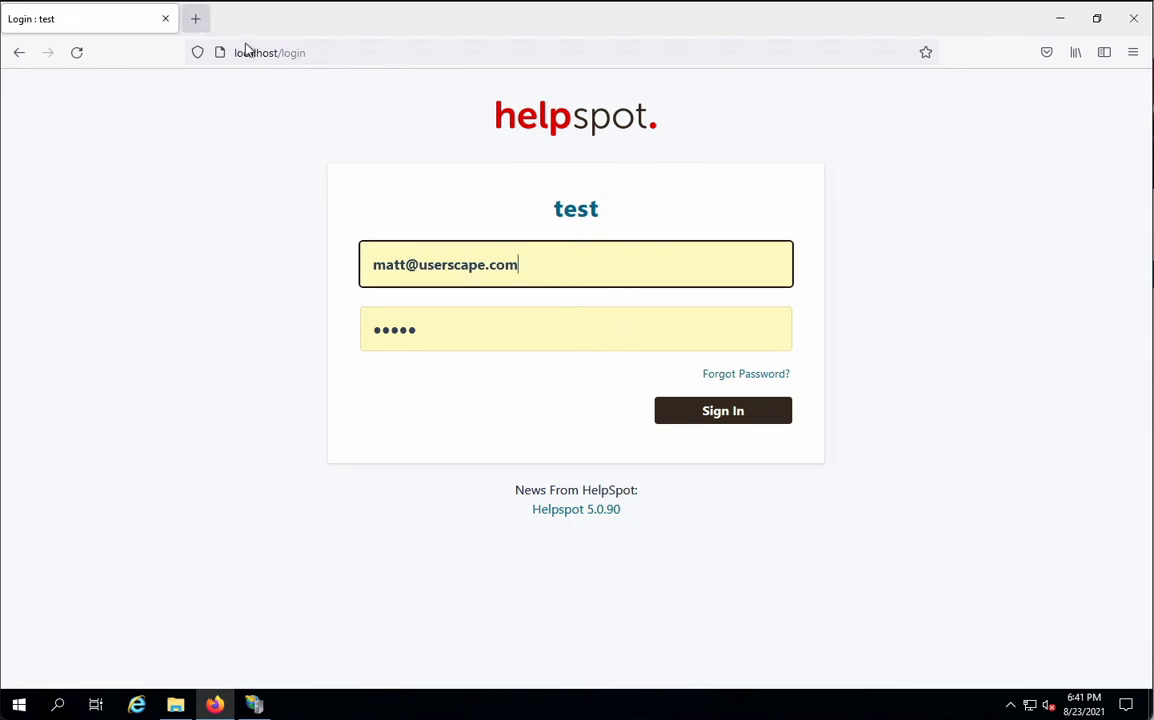
Step: Load localhost/index to check the portal home page at the site root
drag(283, 52, 376, 69)
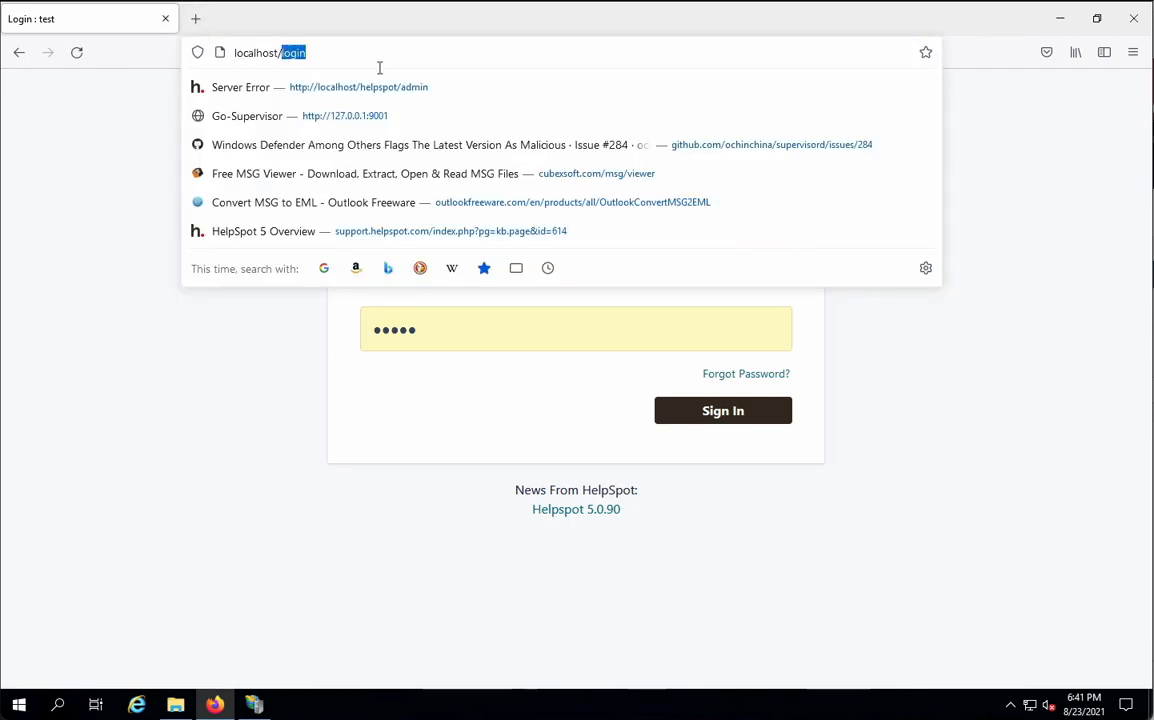
text(index)
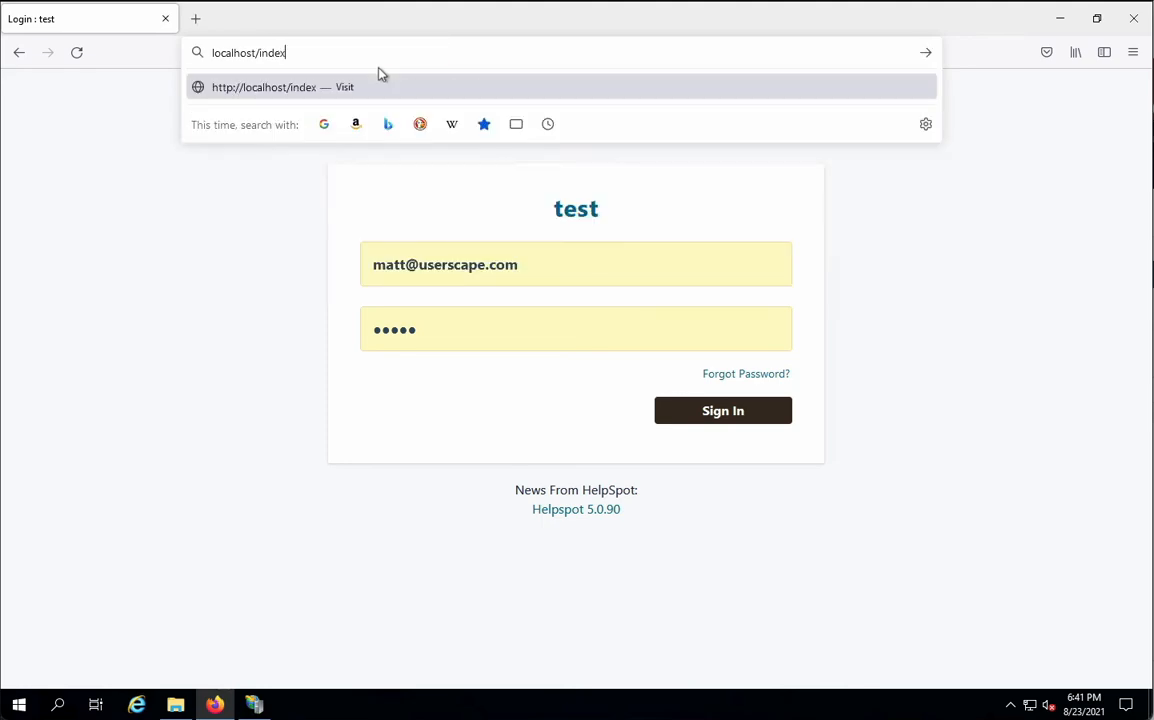
key(Return)
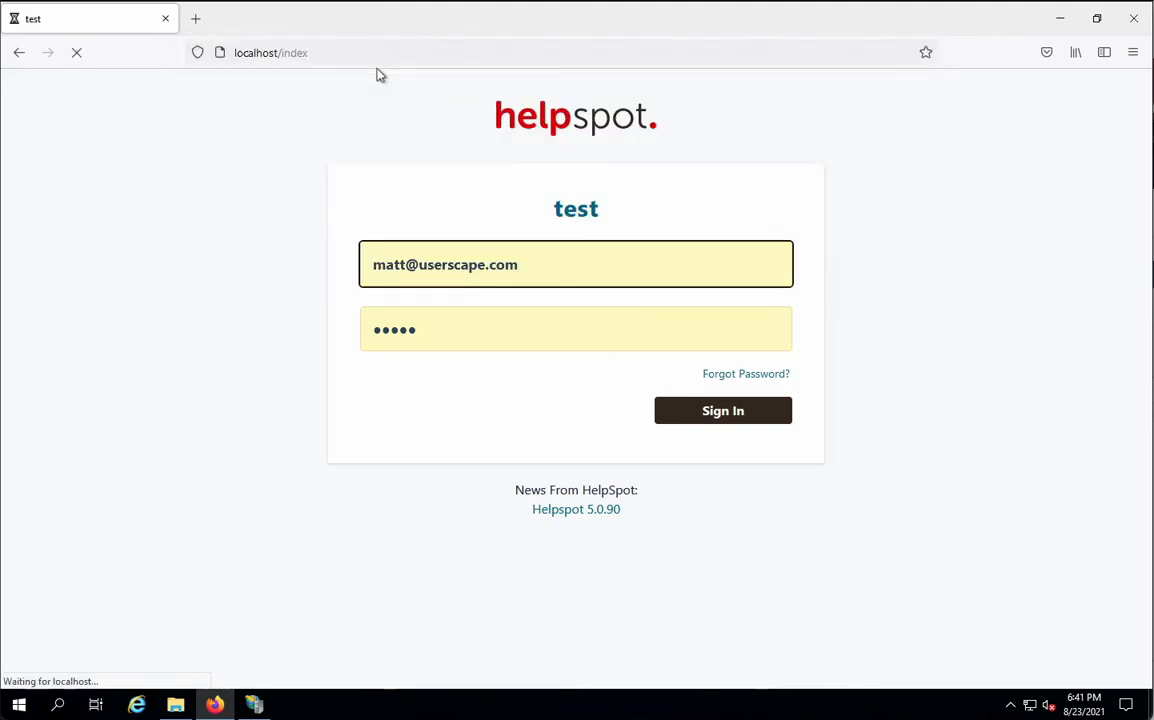